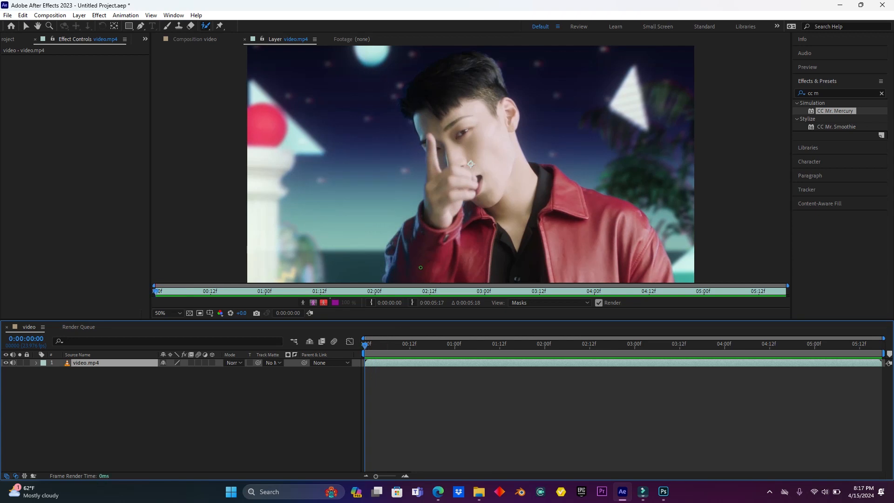
Step: Select the man with Roto Brush strokes over his jacket and hair, and subtract the background above his head
mouse_move(420, 267)
left_mouse_down()
mouse_move(470, 110)
mouse_move(551, 222)
left_mouse_up()
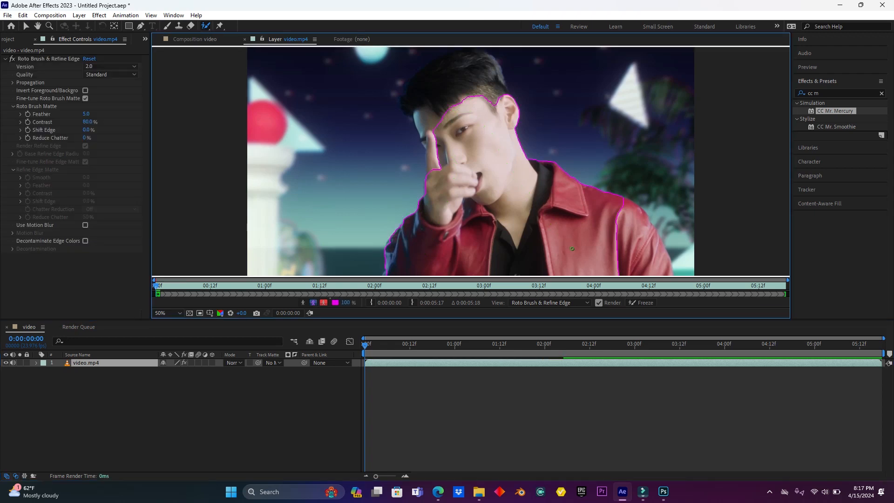
left_click_drag(596, 225, 645, 269)
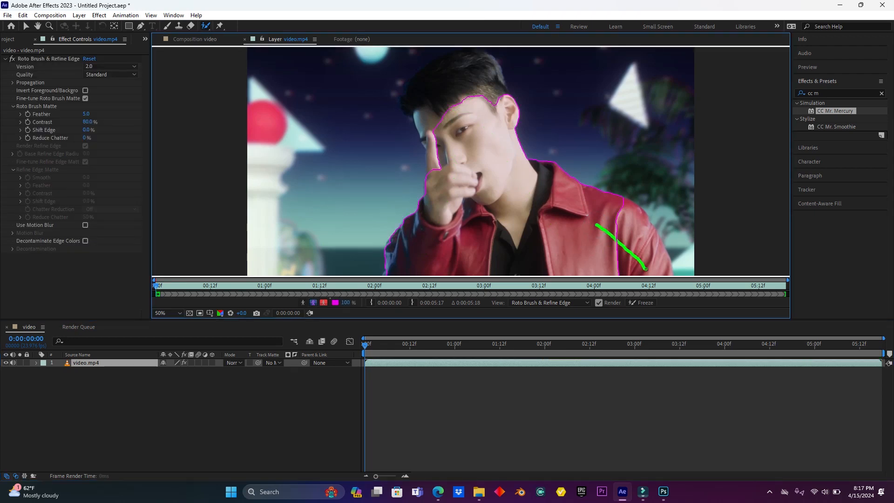
left_click_drag(458, 57, 497, 84)
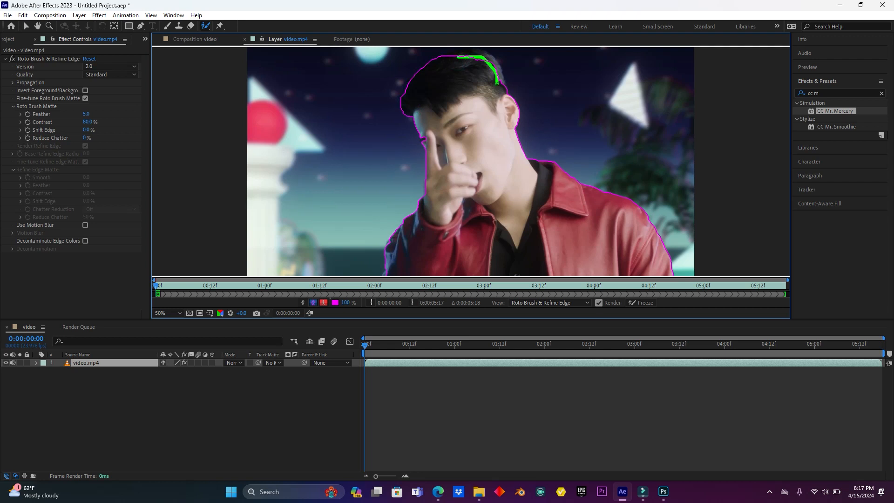
left_click_drag(385, 87, 454, 44)
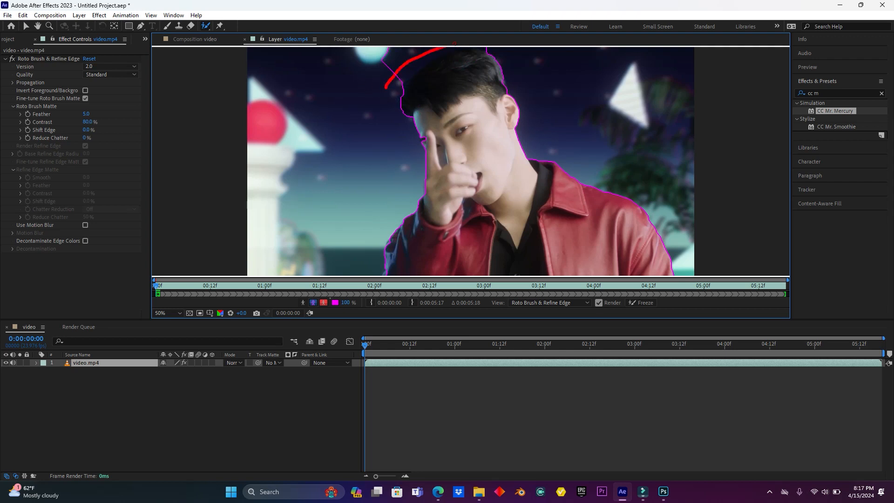
Step: Propagate the Roto Brush selection through the whole clip and return to the first frame
key("Page_Down")
key("Page_Down")
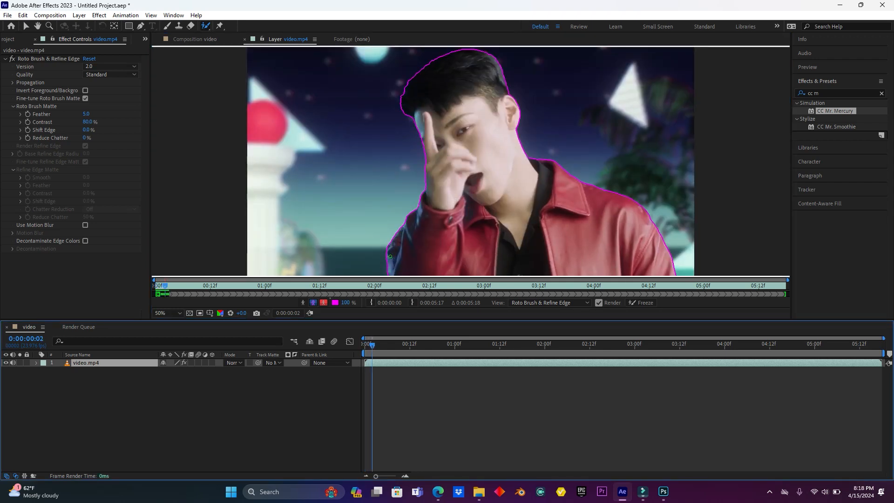
left_click_drag(372, 346, 417, 347)
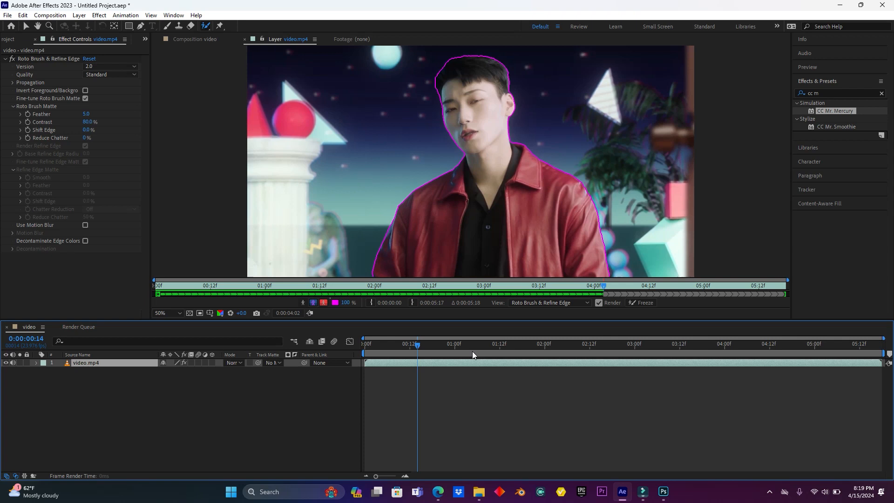
left_click(600, 344)
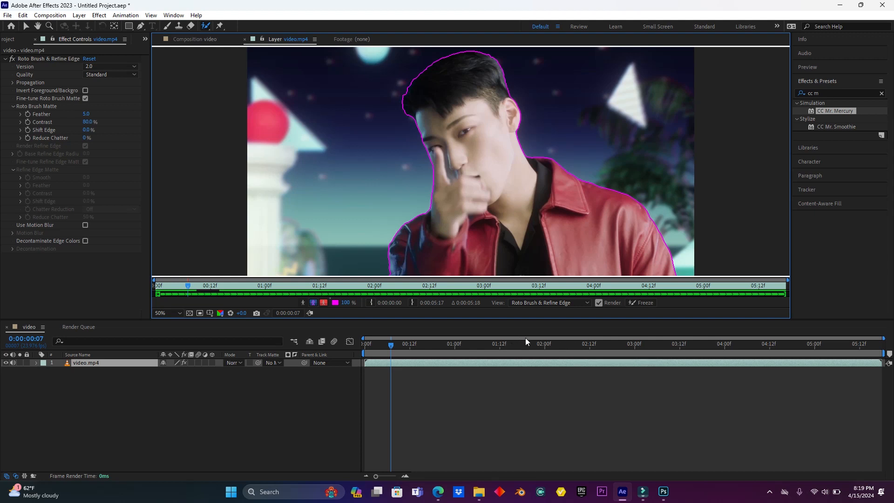
left_click_drag(439, 342, 359, 349)
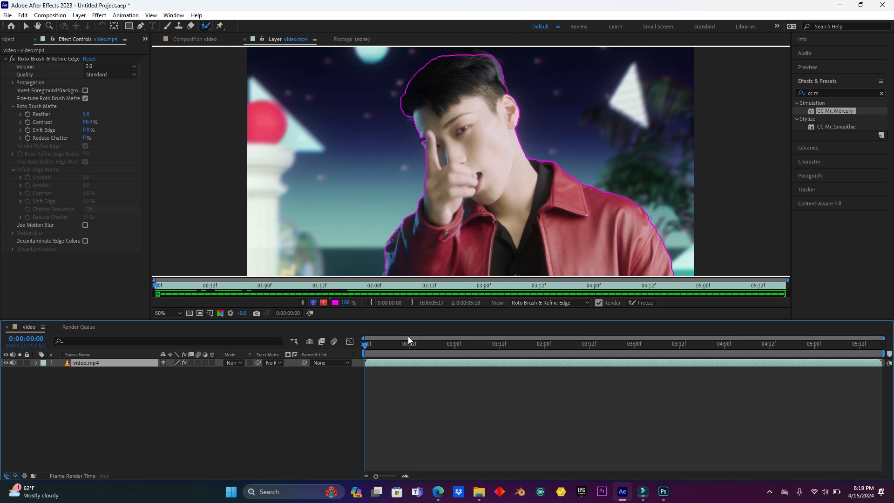
mouse_move(369, 347)
left_mouse_down()
mouse_move(822, 352)
mouse_move(365, 347)
left_mouse_up()
Step: Duplicate the rotoscoped video.mp4 layer twice and show the composition at its first frame
key("ctrl+d")
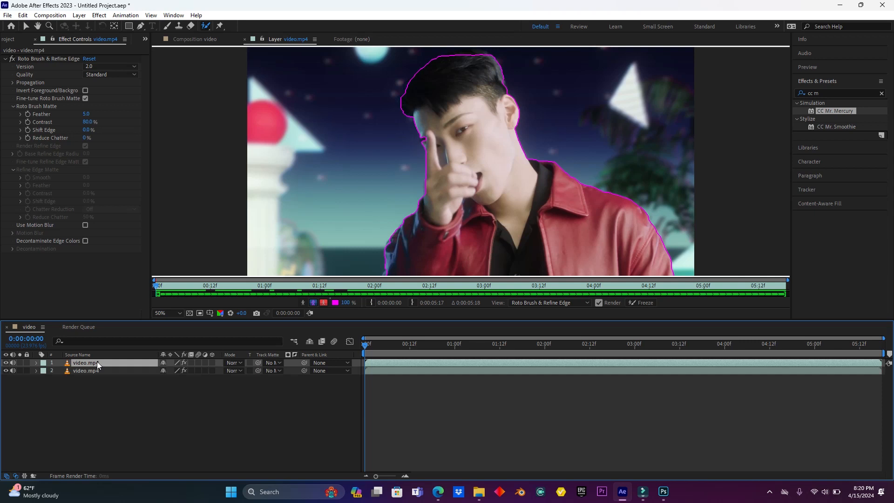
key("ctrl+d")
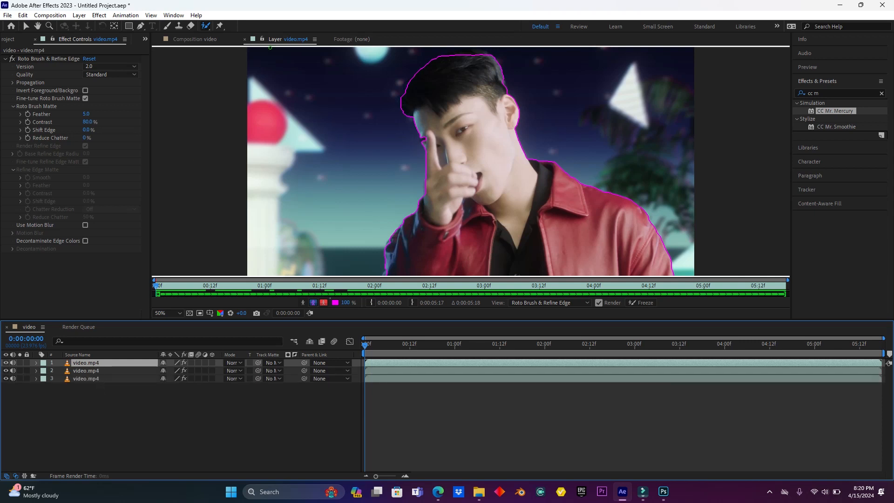
left_click(198, 40)
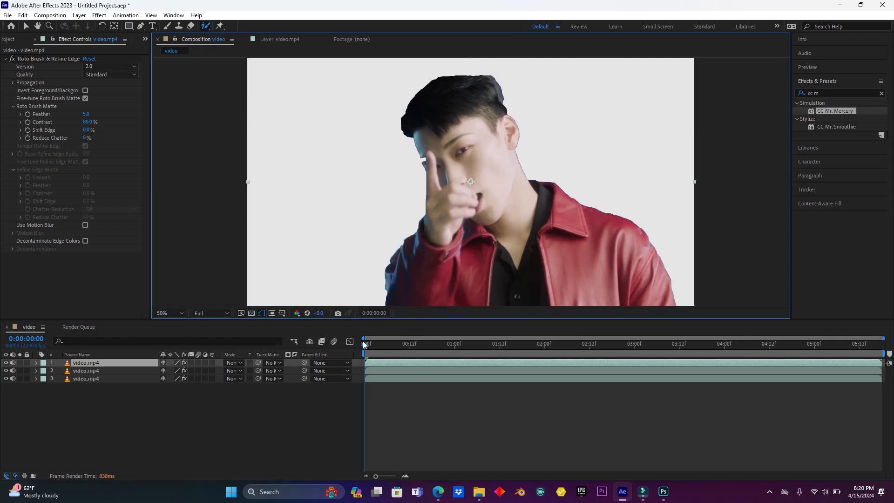
mouse_move(364, 344)
left_mouse_down()
mouse_move(419, 352)
mouse_move(365, 351)
left_mouse_up()
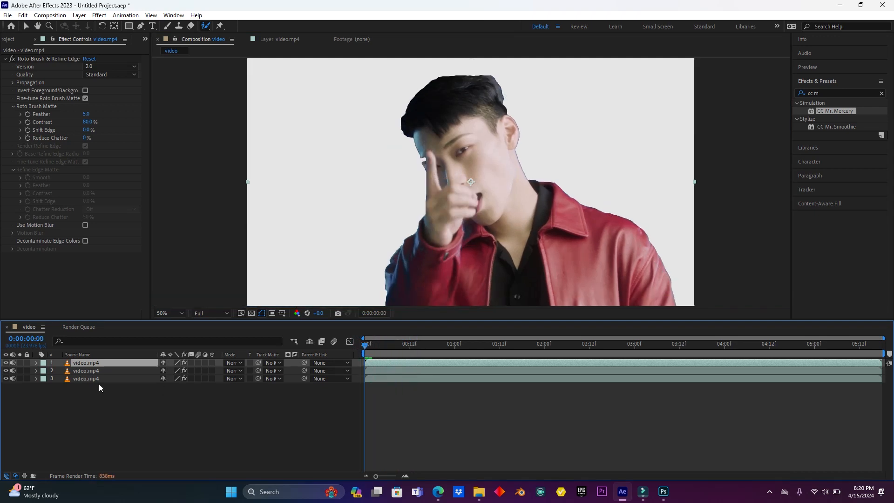
Step: Remove the Roto Brush & Refine Edge effect from the bottom video.mp4 layer
left_click(82, 378)
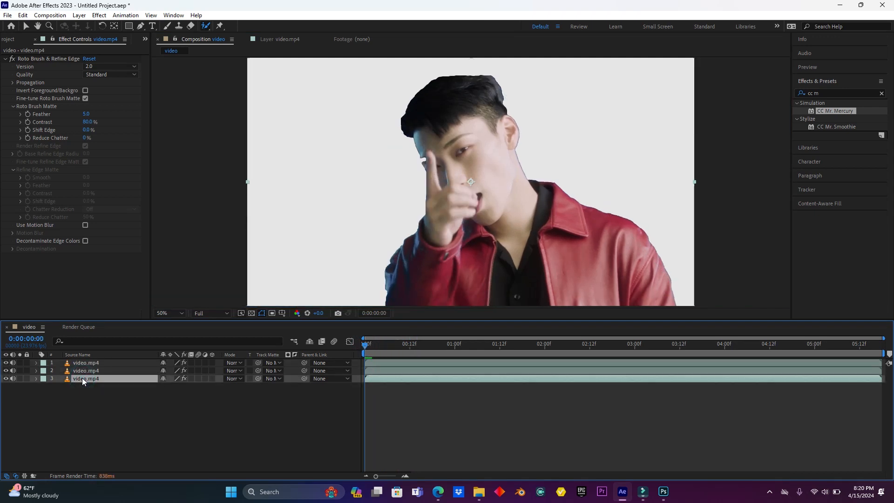
left_click(35, 58)
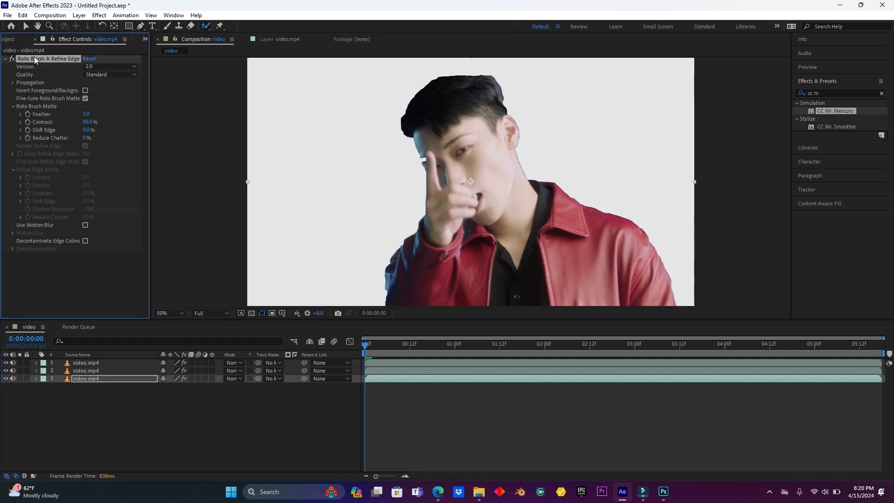
key("Delete")
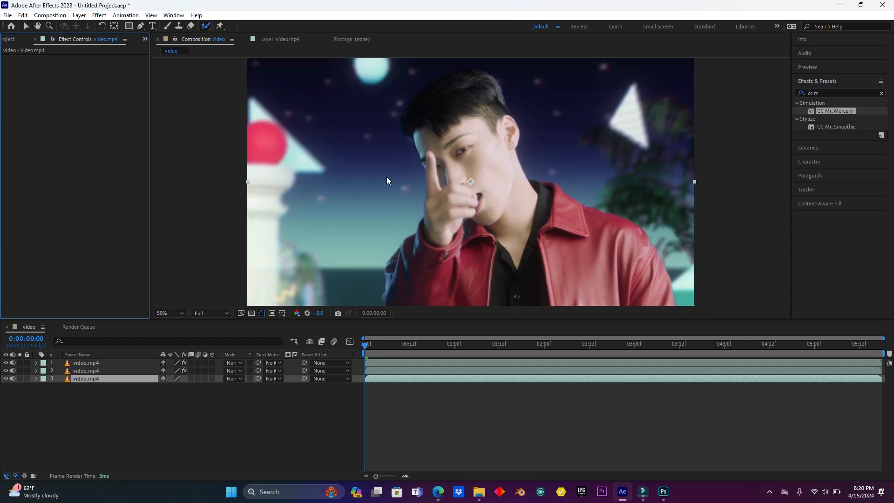
Step: Find the CC Mr. Mercury effect and apply it to the middle video.mp4 layer
left_click(79, 369)
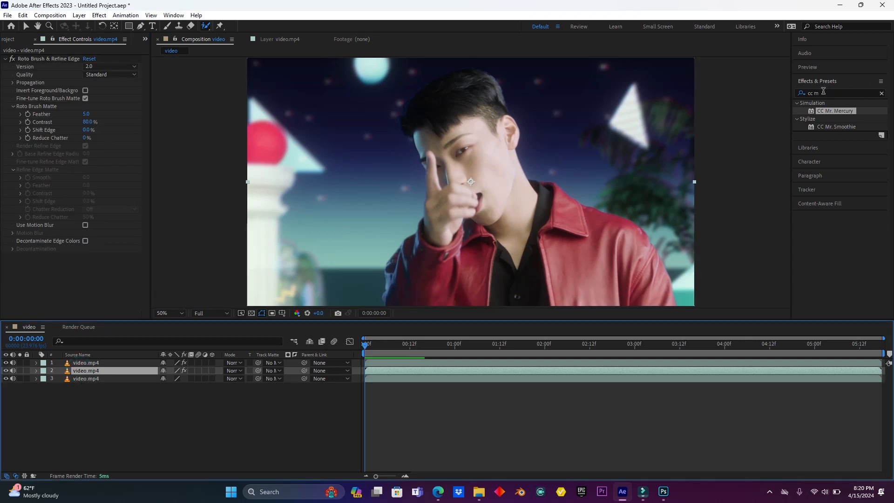
left_click(800, 93)
type("cc")
left_click(800, 96)
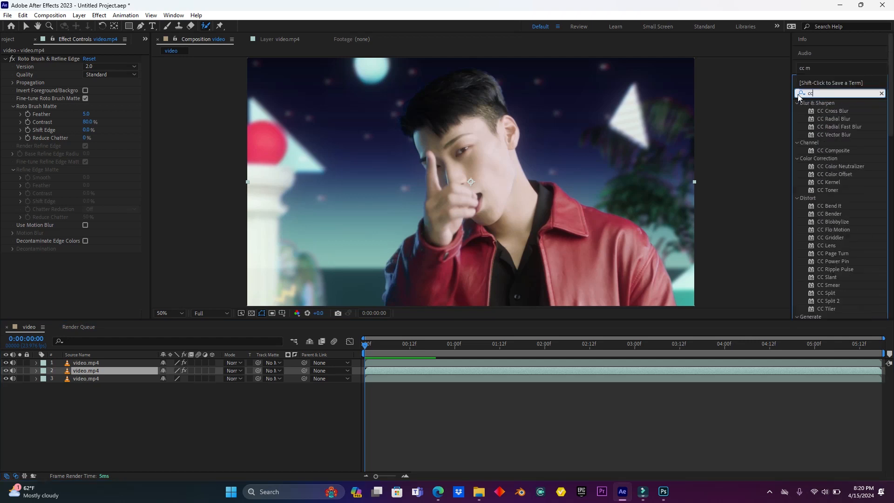
type("m")
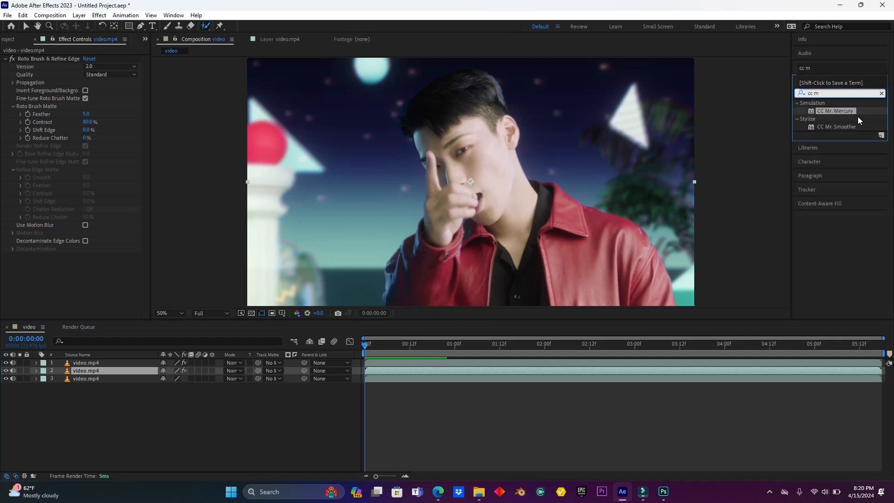
left_click_drag(847, 110, 83, 372)
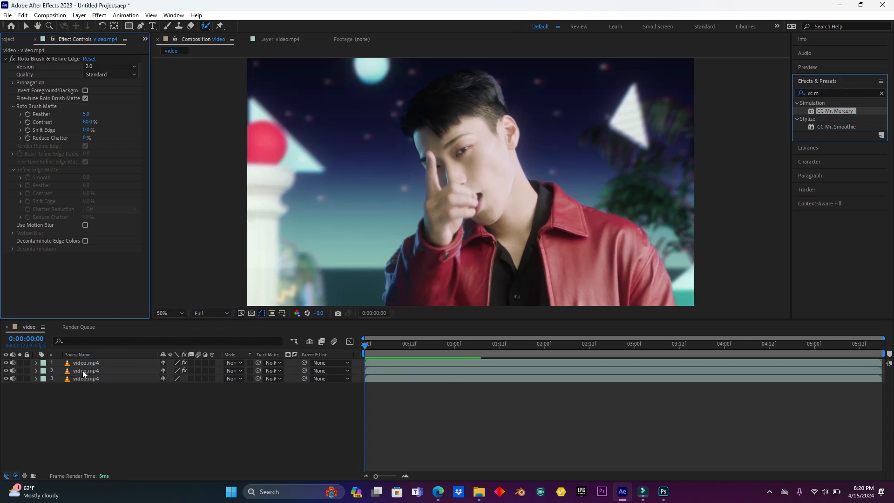
Step: Set CC Mr. Mercury's Birth Rate to 16 and its Longevity to 2.3 seconds, checking at 0:00:00:19
left_click(436, 344)
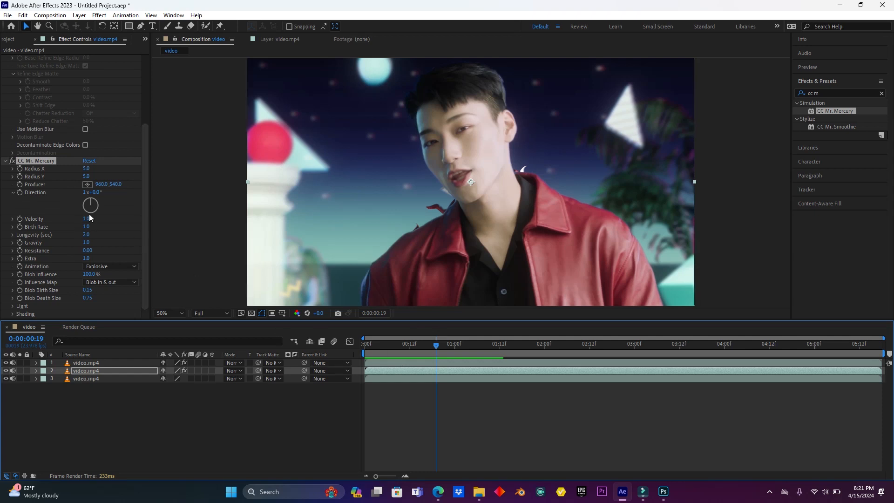
left_click_drag(86, 227, 106, 226)
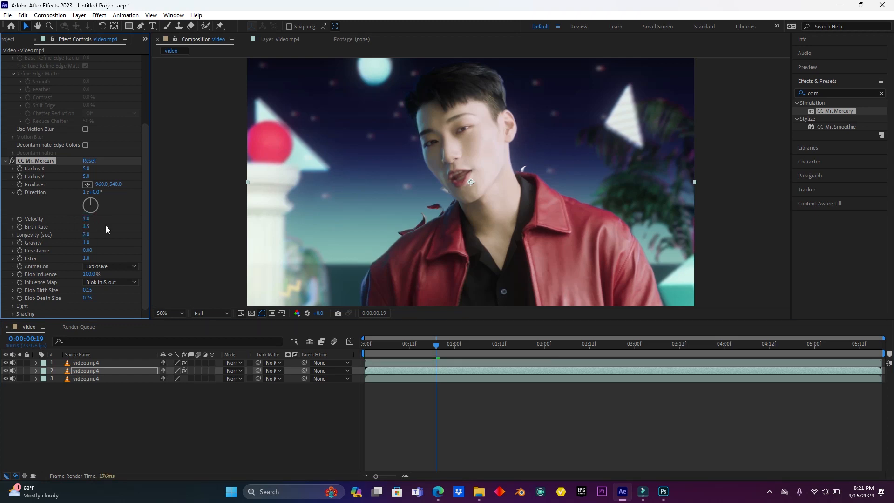
left_click(90, 226)
type("16")
key("Return")
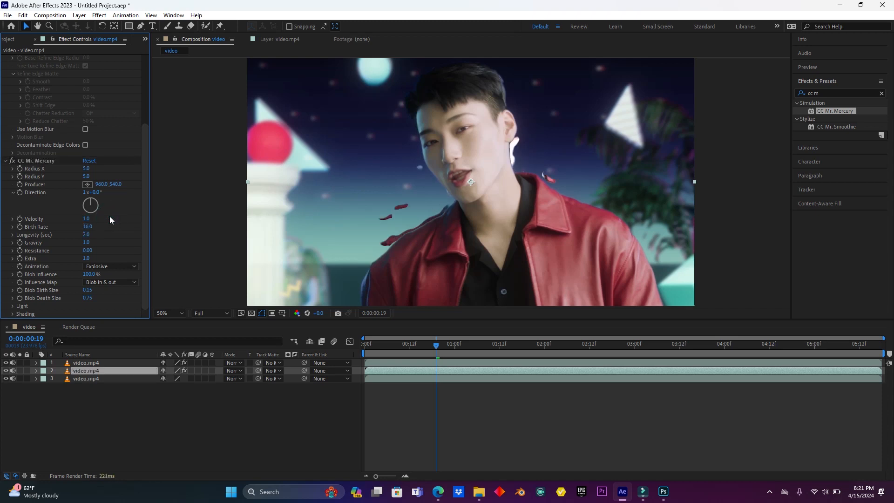
left_click(88, 236)
type("2.3")
key("Return")
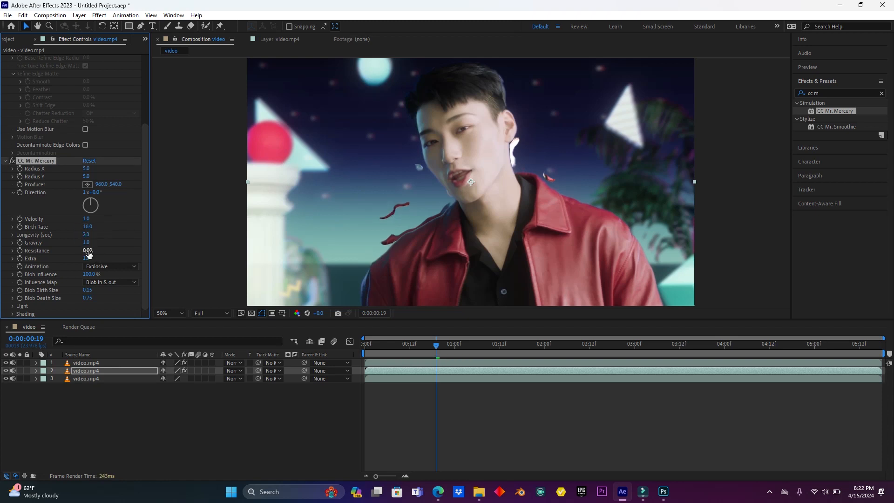
left_click_drag(89, 252, 85, 254)
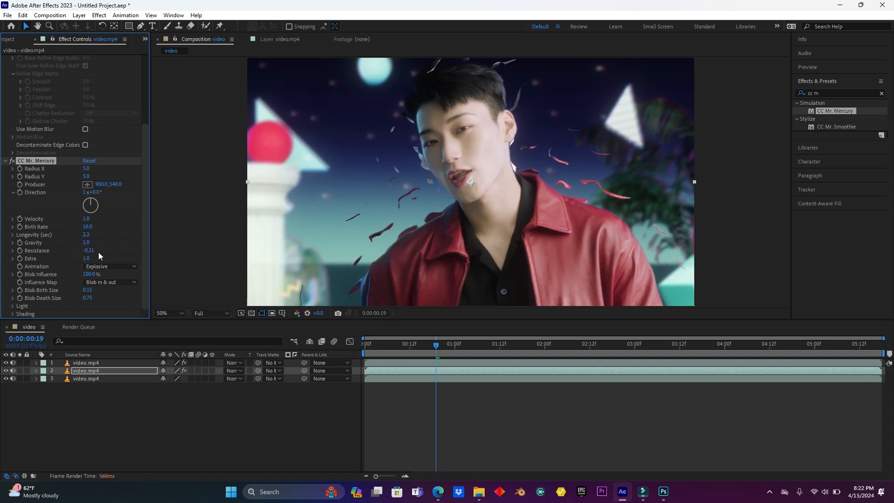
left_click(89, 251)
type("0")
left_click(110, 241)
Step: Keyframe CC Mr. Mercury's Velocity at the first frame with a value of 0
left_click_drag(436, 345, 364, 349)
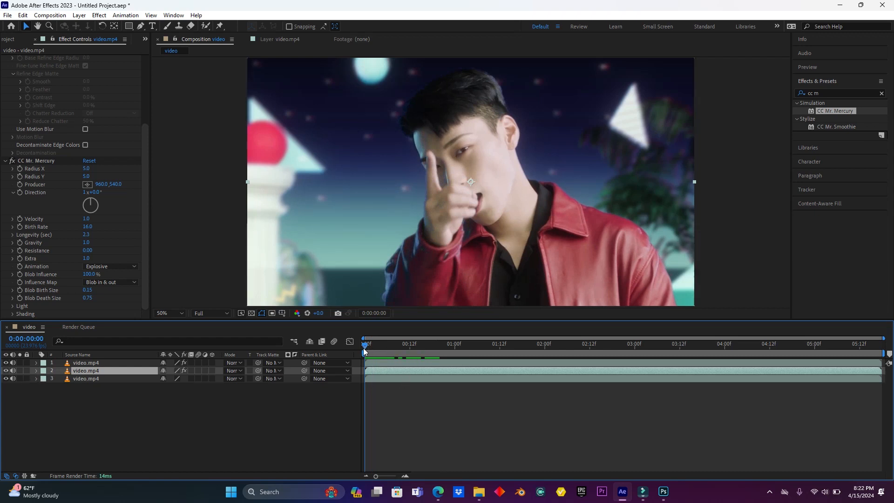
left_click(20, 218)
left_click(87, 219)
left_click_drag(87, 218, 94, 219)
type("0")
key("Return")
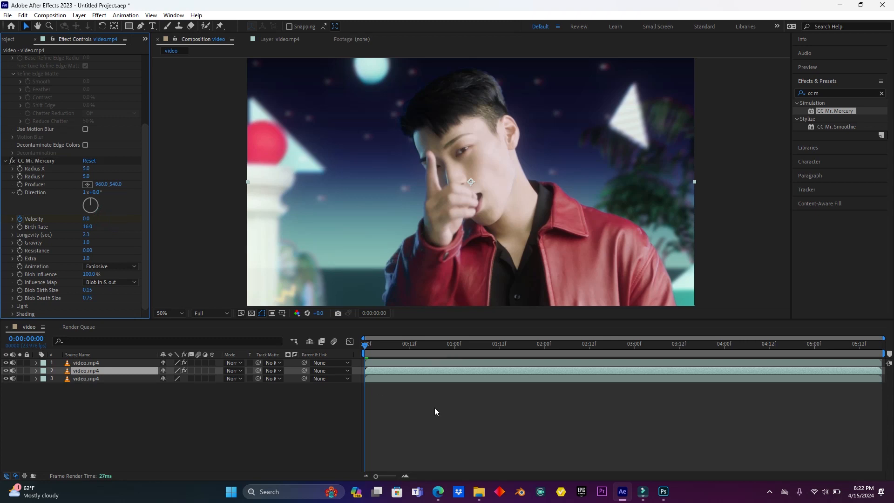
Step: Add a Velocity keyframe of 15 at 0:00:04:01 for CC Mr. Mercury
left_click(371, 350)
left_click_drag(371, 349, 730, 353)
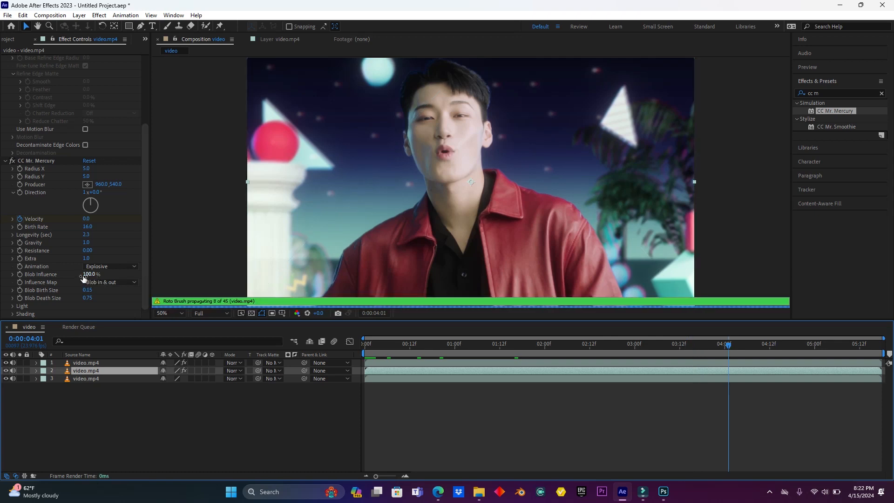
left_click(88, 221)
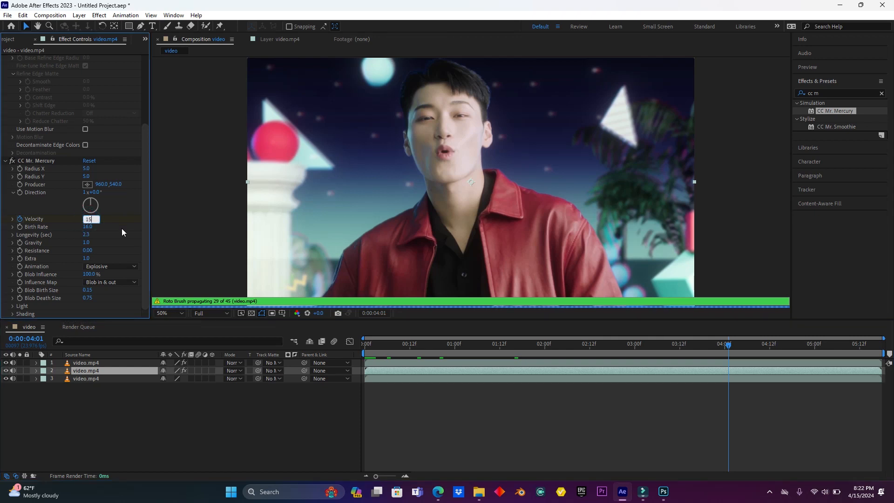
key("Return")
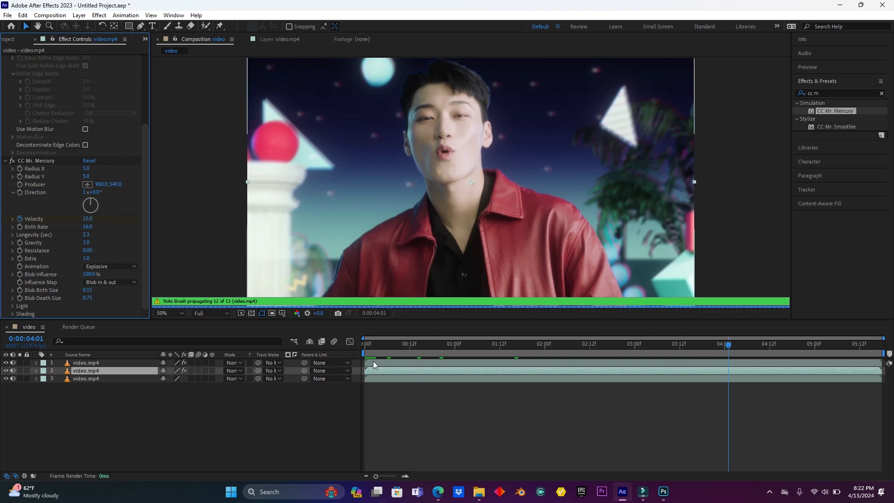
Step: Expand the middle video.mp4 layer and preview the particle animation from the first frame
left_click(36, 370)
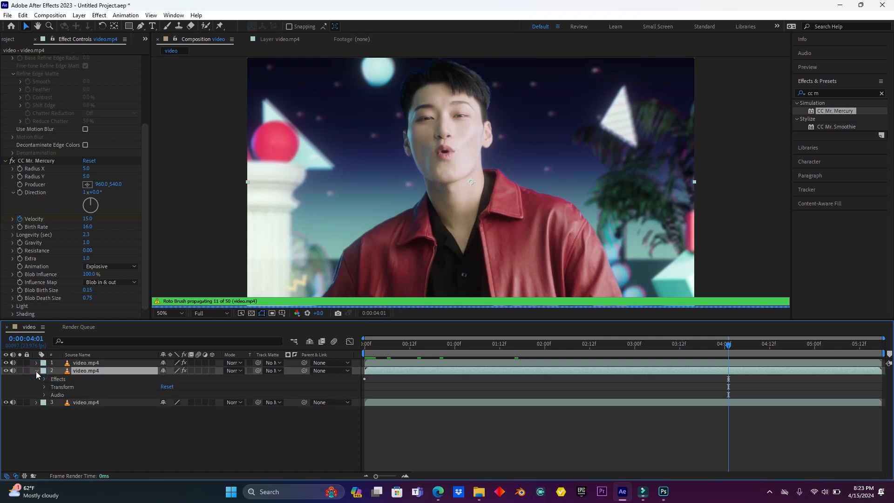
left_click_drag(427, 345, 353, 347)
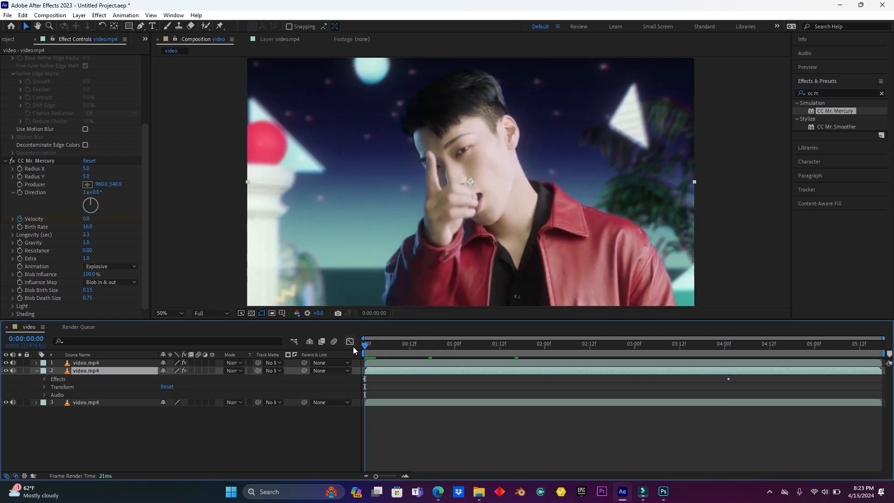
key("space")
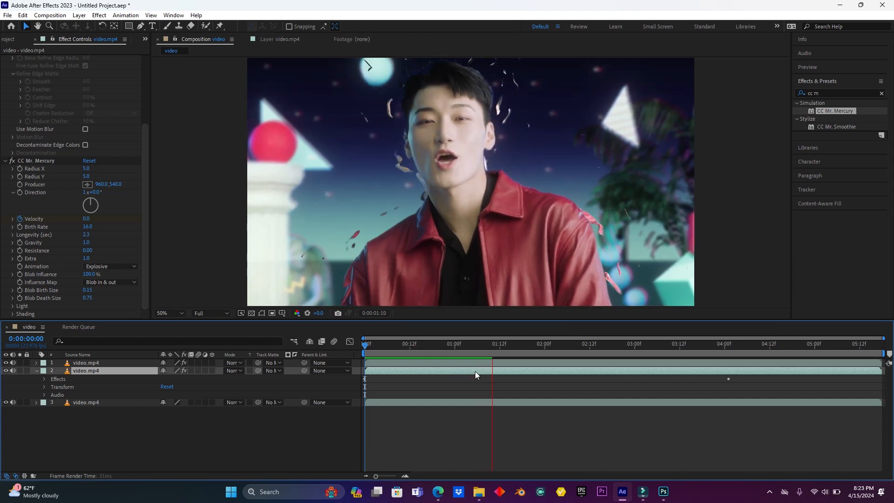
Step: Reveal CC Mr. Mercury's Velocity keyframes on the middle video.mp4 layer and move the second one earlier, just past 0:00:03:12
left_click(121, 381)
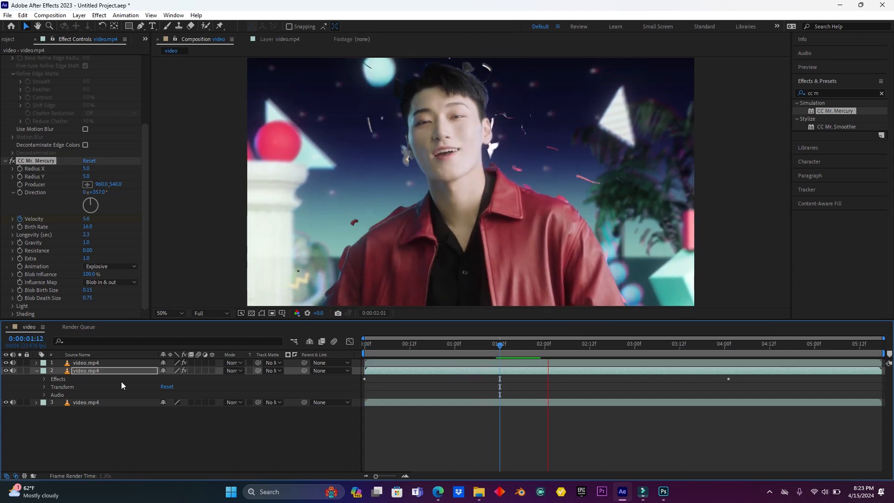
left_click(501, 345)
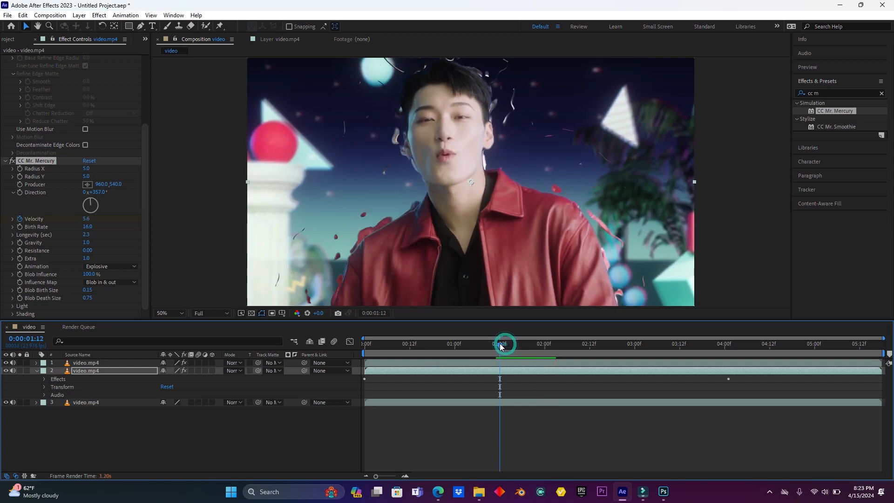
left_click(45, 380)
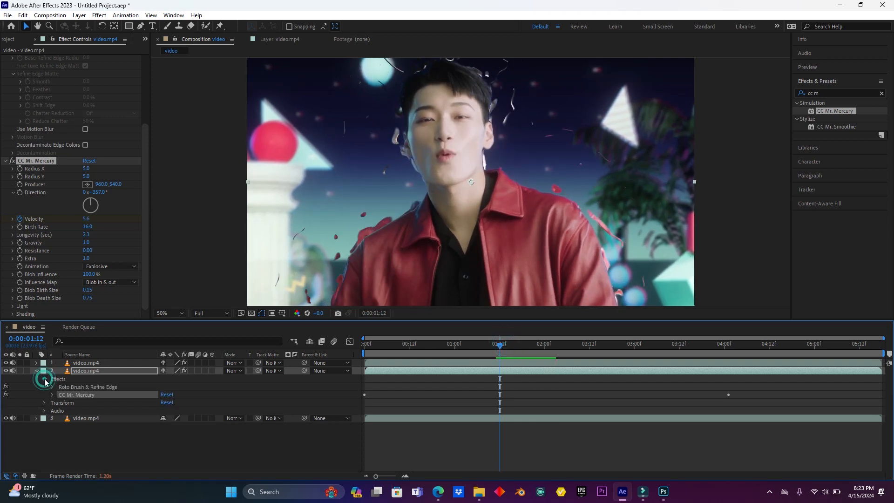
left_click(52, 395)
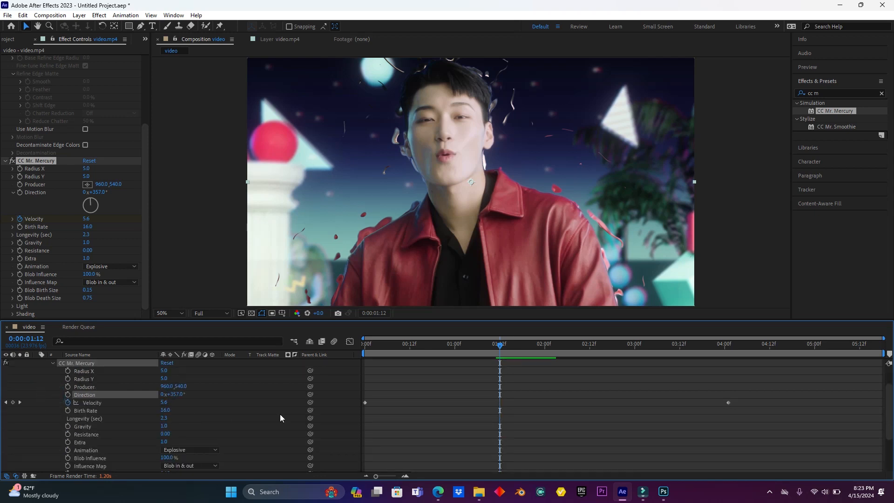
left_click_drag(727, 403, 688, 405)
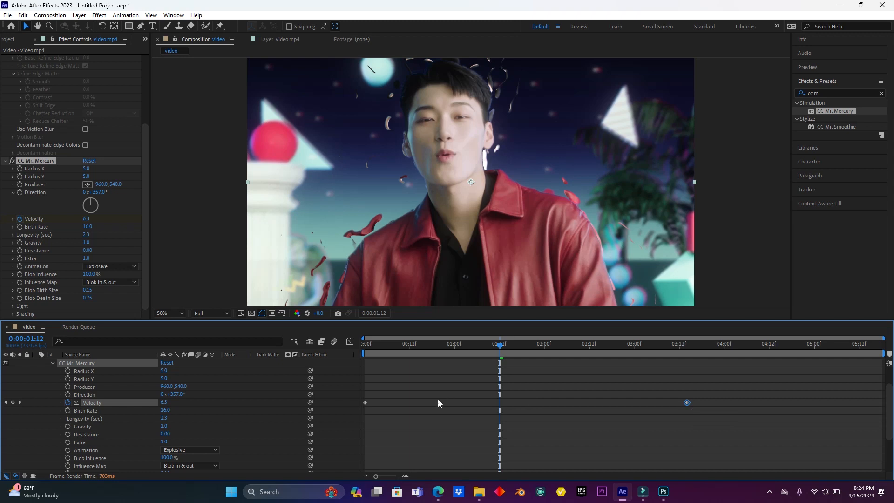
Step: Apply Easy Ease to both Velocity keyframes of CC Mr. Mercury
left_click(440, 410)
left_click_drag(763, 427, 349, 384)
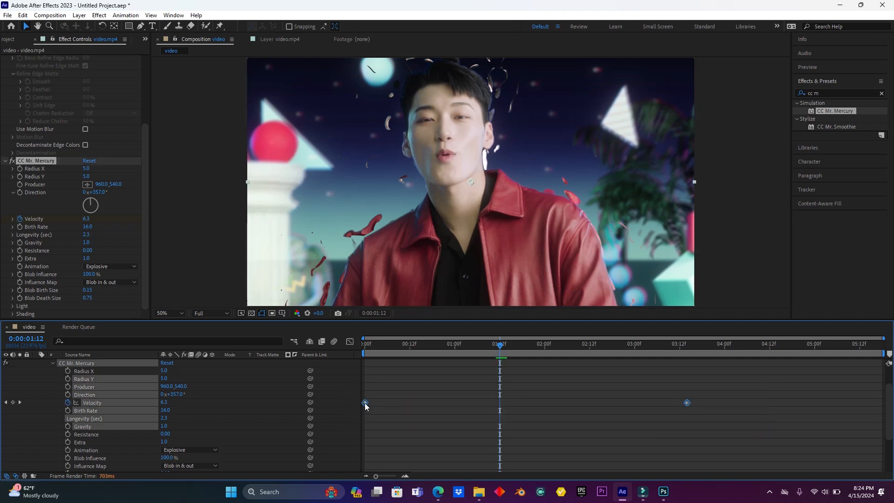
right_click(365, 403)
mouse_move(400, 396)
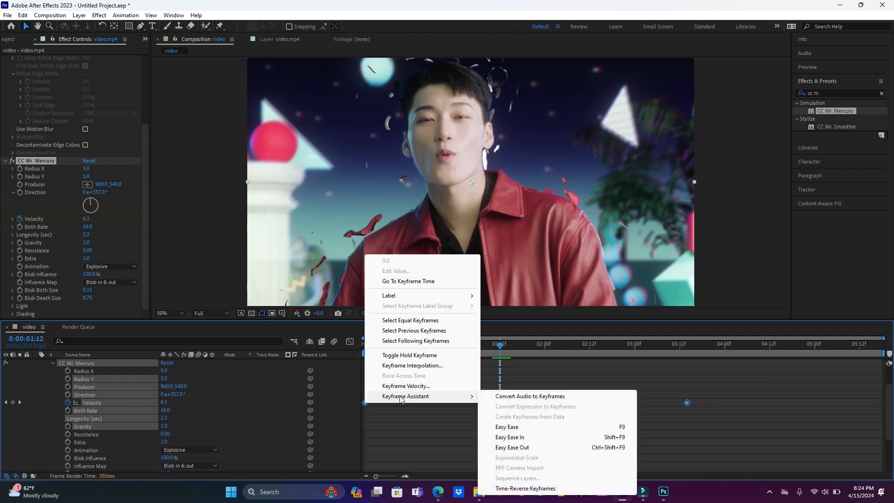
left_click(519, 427)
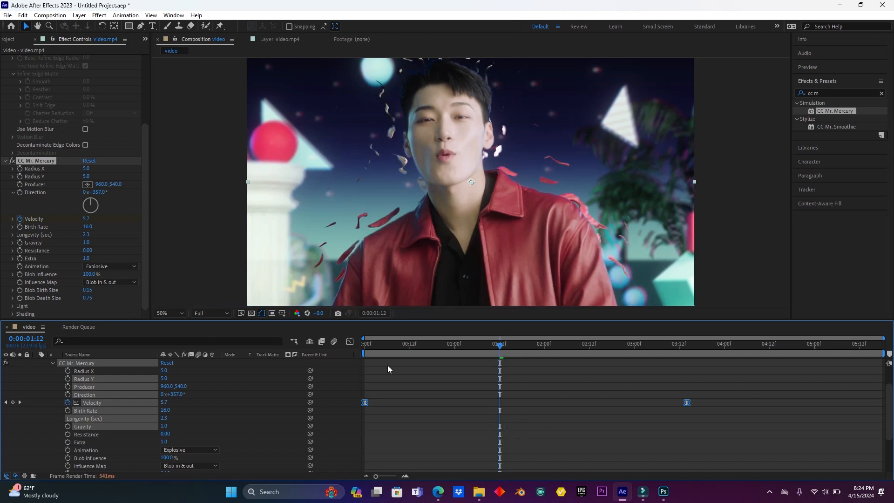
Step: Reshape the Velocity speed curve in the graph editor to rise steeply at the start and fall gradually, and collapse the layer
left_click(349, 341)
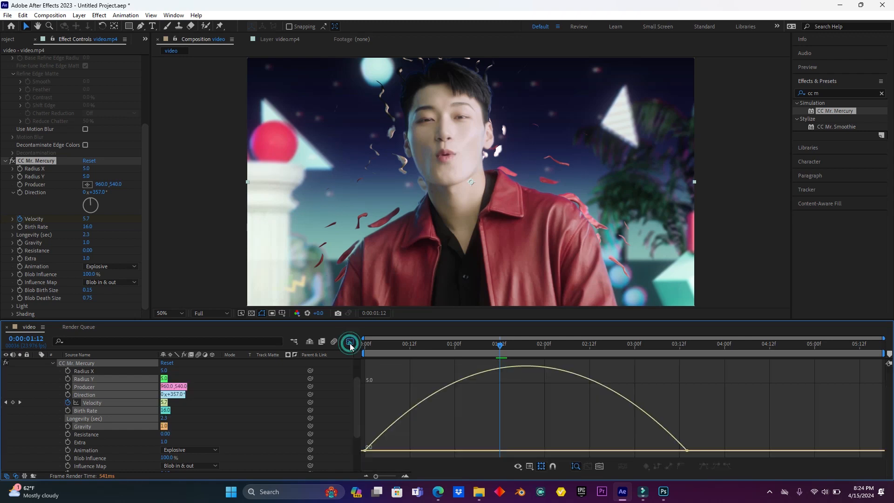
left_click(687, 450)
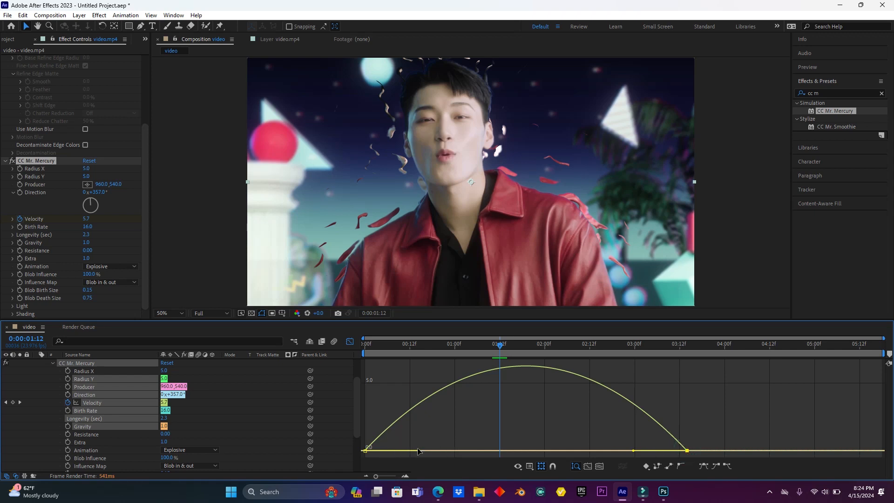
left_click_drag(417, 451, 376, 448)
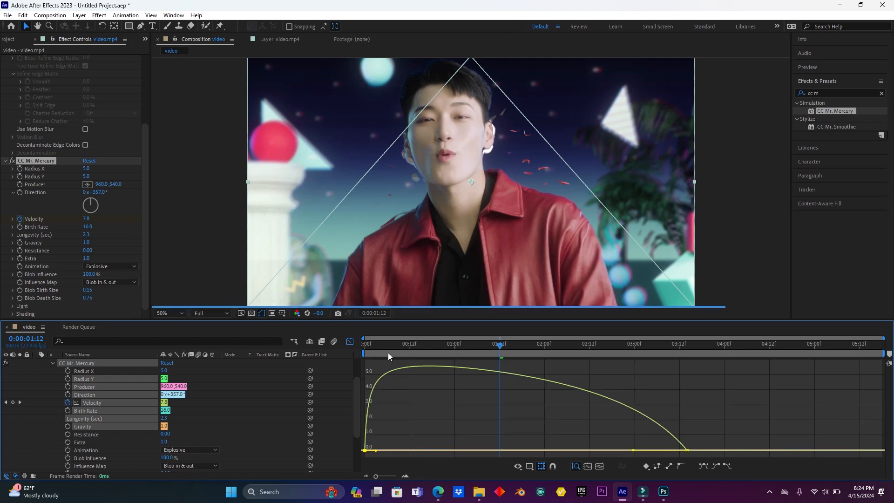
left_click(387, 344)
key("Home")
left_click(349, 342)
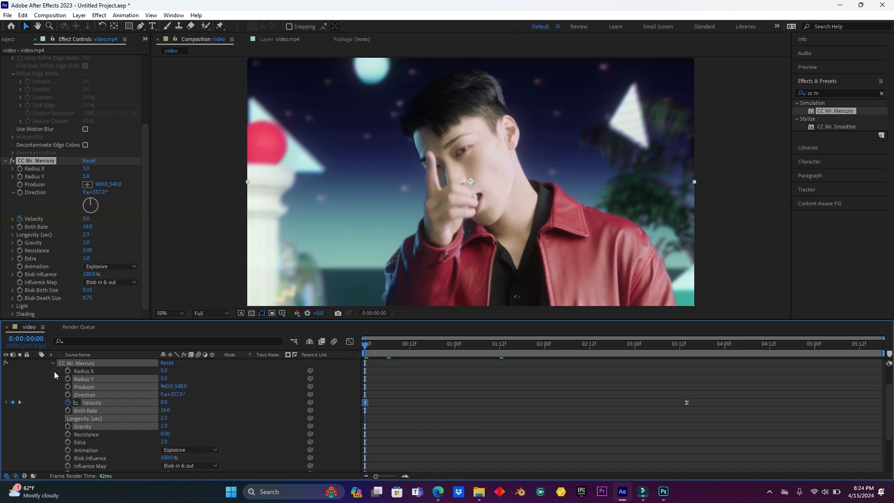
scroll(54, 371, "up", 2)
left_click(37, 371)
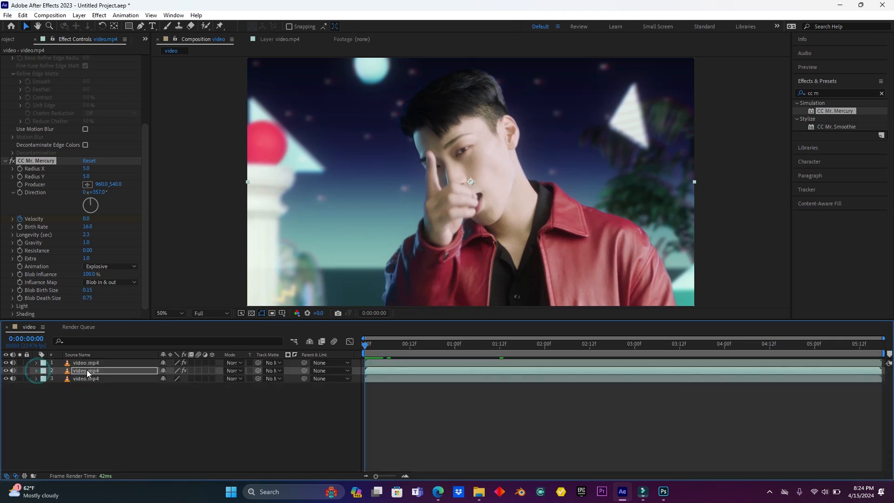
Step: Apply the Colorama effect to the middle video.mp4 layer and check the colored particles at 0:00:01:02
left_click(881, 93)
left_click(826, 94)
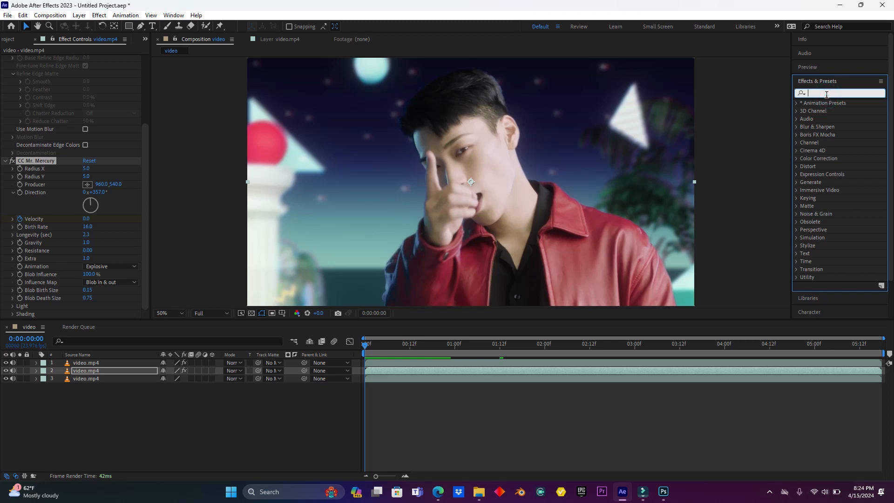
type("color")
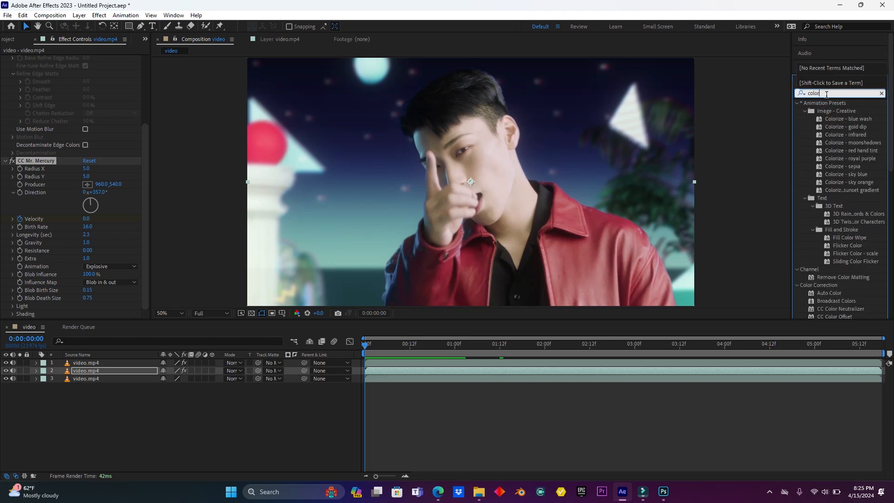
type("a")
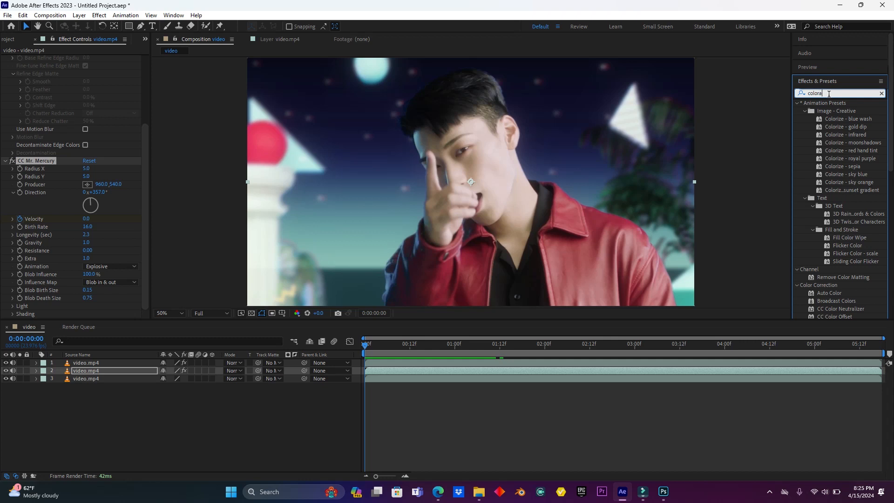
left_click_drag(828, 110, 82, 372)
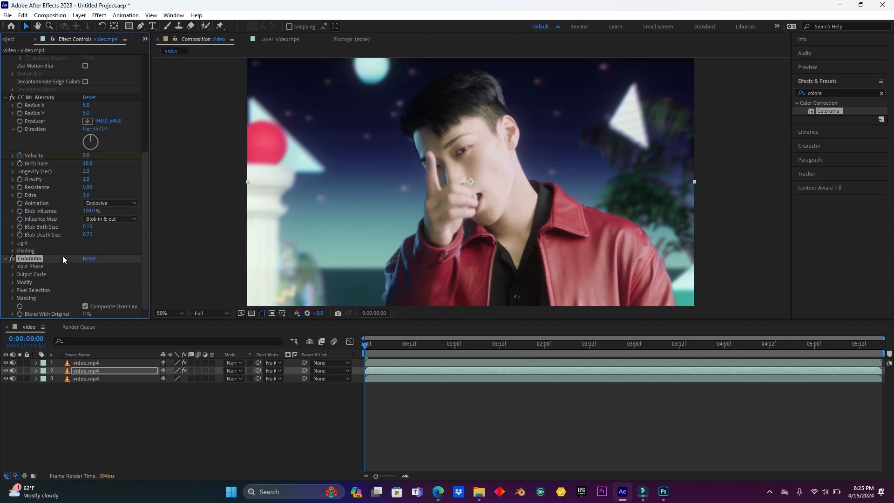
left_click_drag(394, 346, 462, 347)
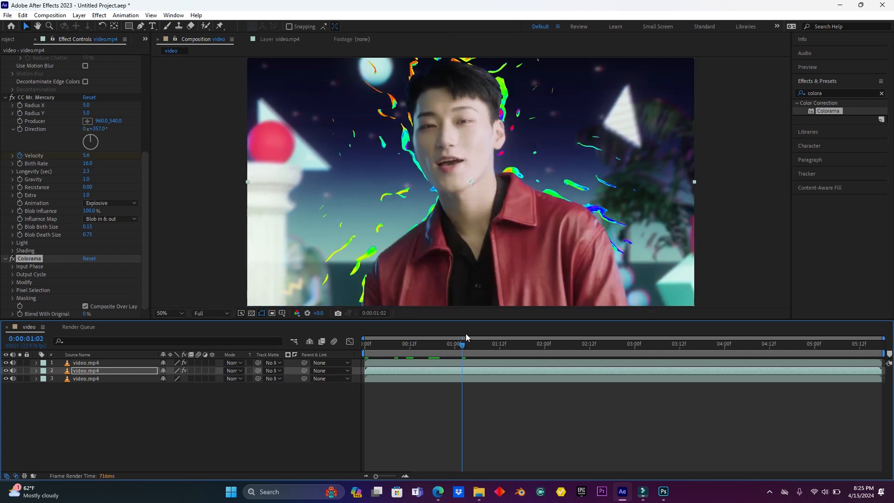
Step: Set Colorama's Input Phase Phase Shift to 37°
left_click(12, 267)
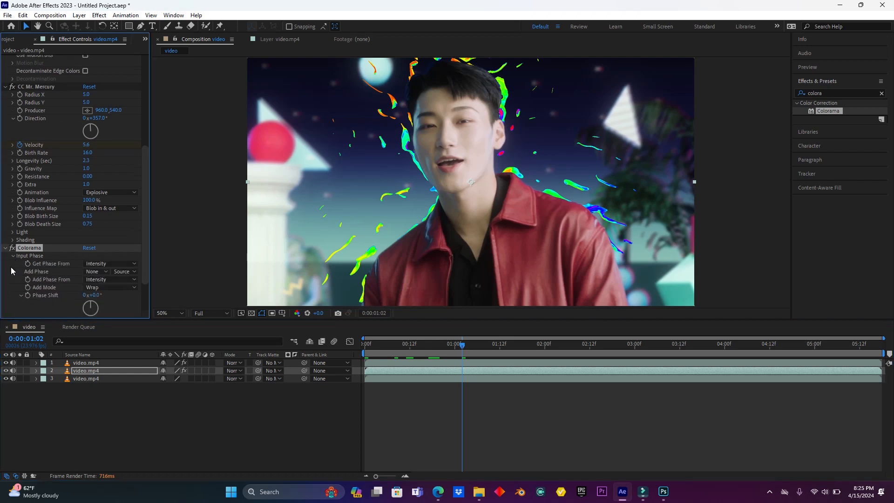
scroll(116, 308, "down", 1)
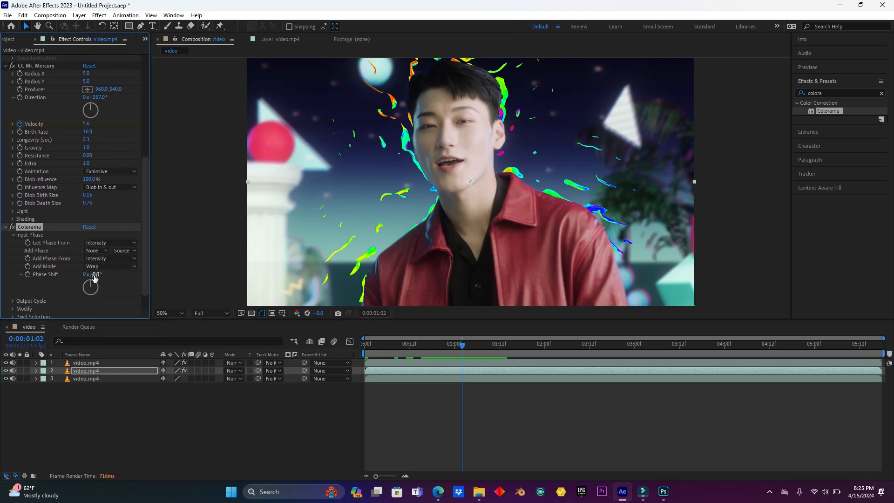
left_click(96, 274)
type("41")
key("Return")
left_click_drag(114, 275, 136, 300)
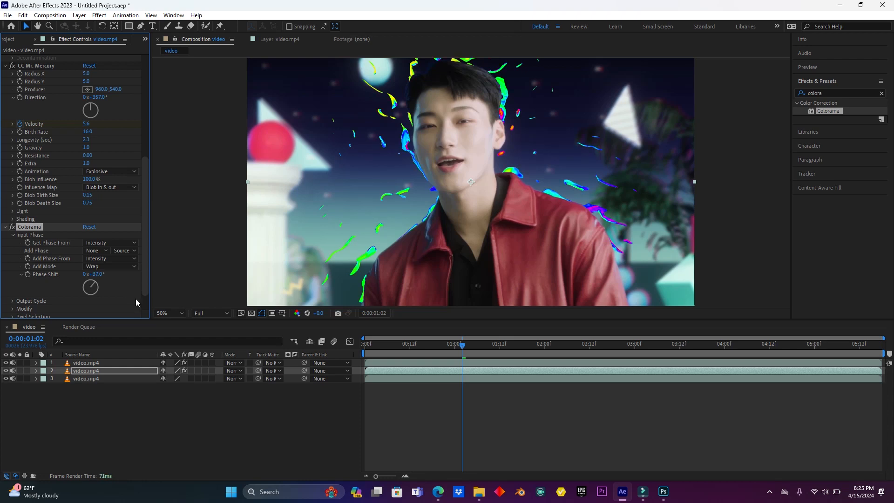
Step: Apply the Glow effect to the middle video.mp4 layer with Glow Radius 47 and Glow Intensity 1.7
left_click(881, 93)
type("glo")
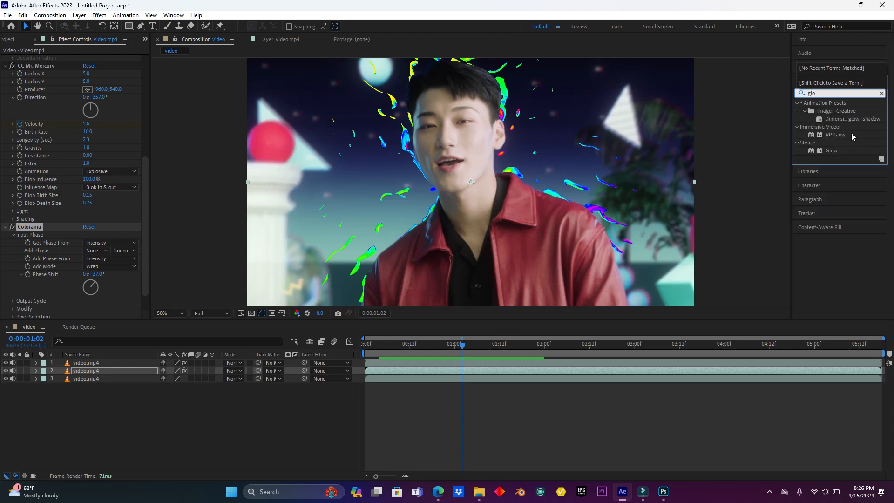
left_click_drag(834, 151, 93, 371)
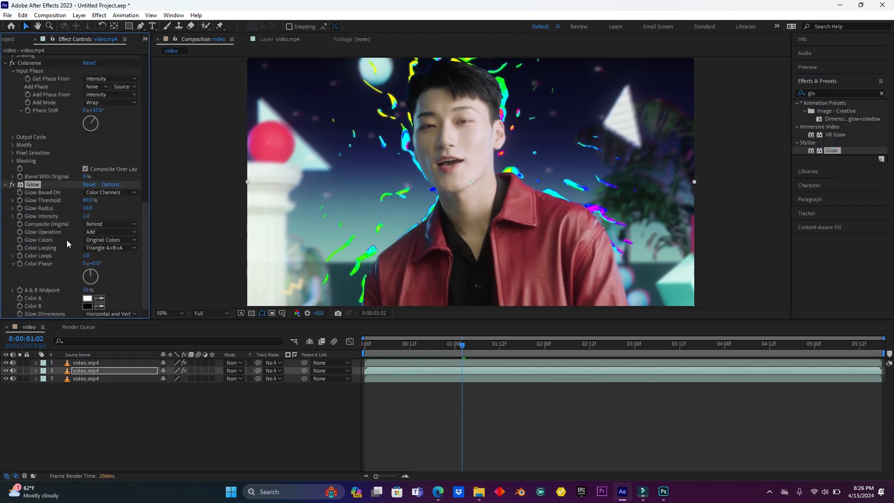
left_click_drag(87, 217, 96, 215)
left_click_drag(86, 216, 104, 209)
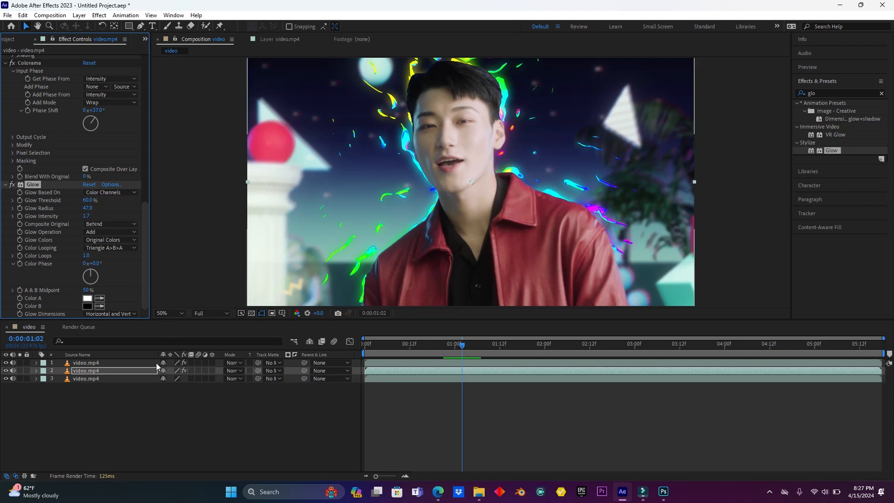
Step: Apply CC Light Wipe to the top video.mp4 layer with Completion 0% and Intensity 33
left_click(84, 365)
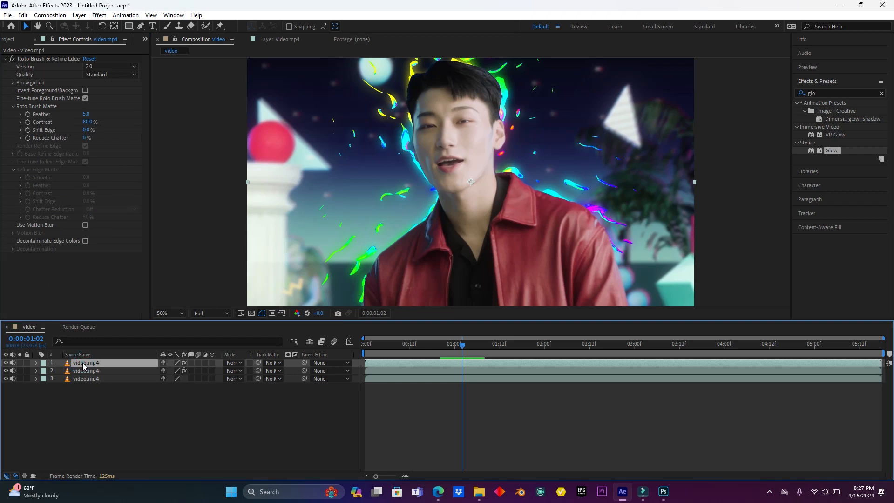
left_click(881, 93)
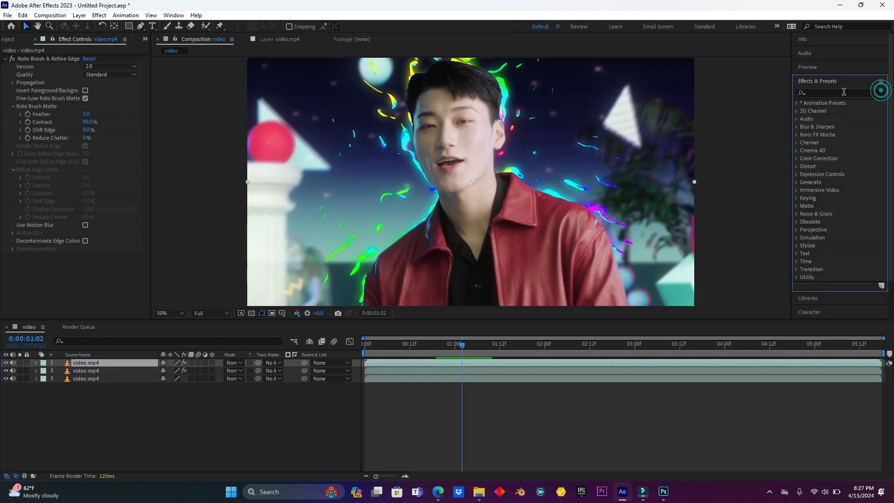
left_click(842, 93)
type("l")
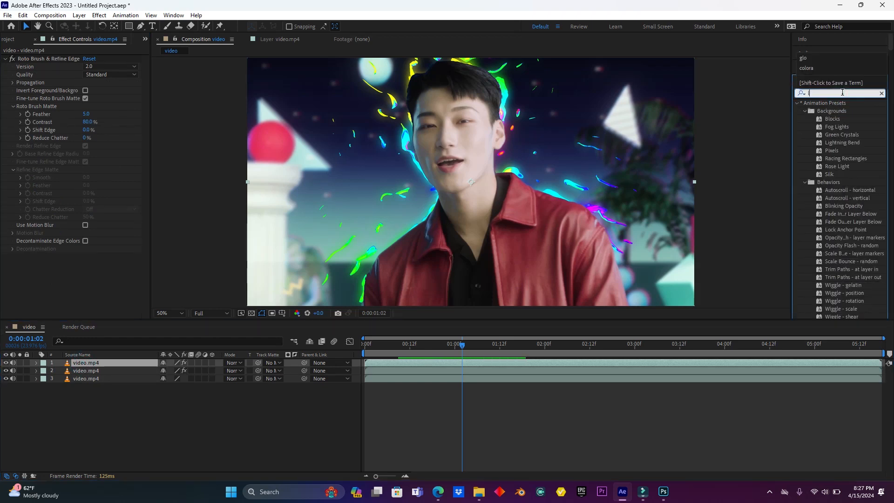
type("ight wr")
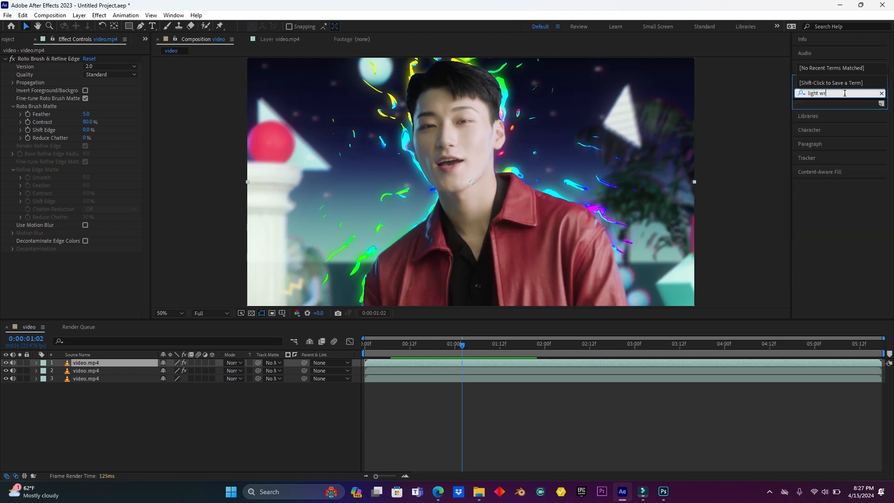
key("BackSpace")
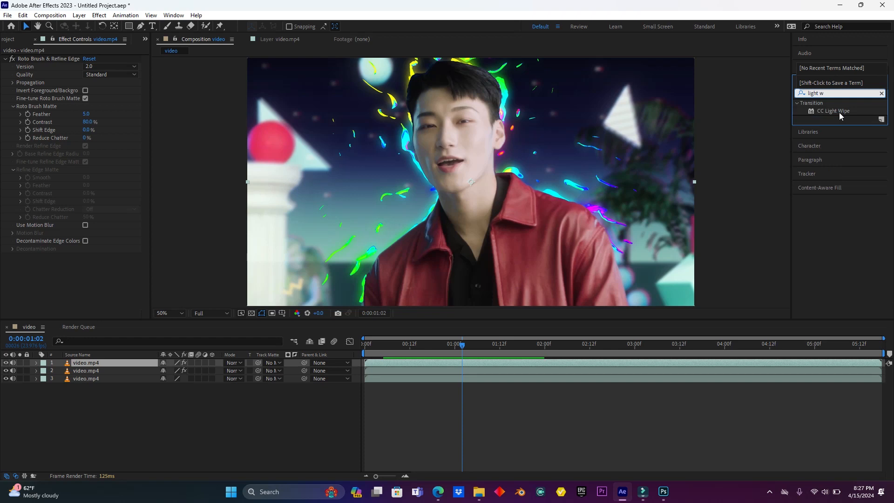
left_click(839, 113)
left_click(840, 113)
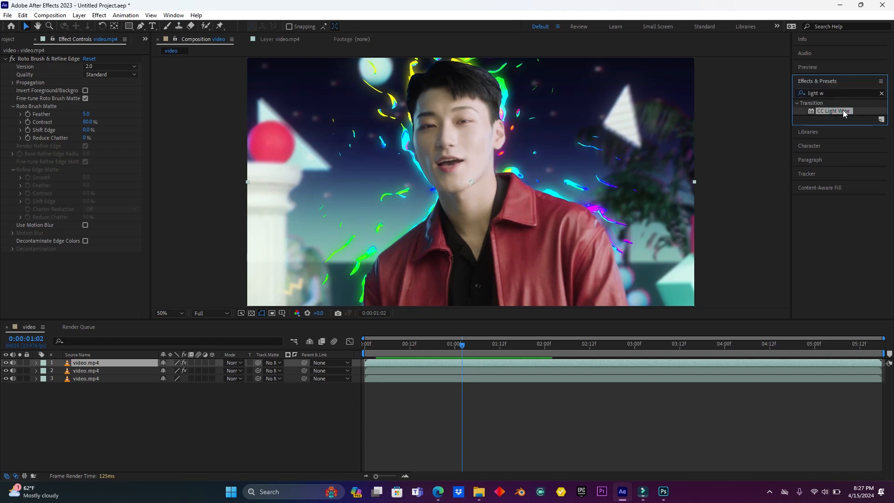
mouse_move(844, 114)
left_mouse_down()
mouse_move(96, 356)
mouse_move(95, 366)
left_mouse_up()
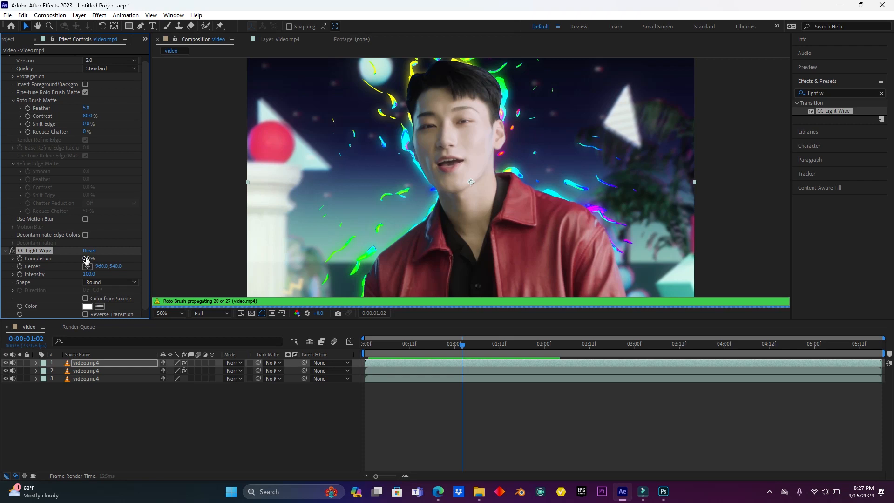
left_click_drag(86, 258, 116, 258)
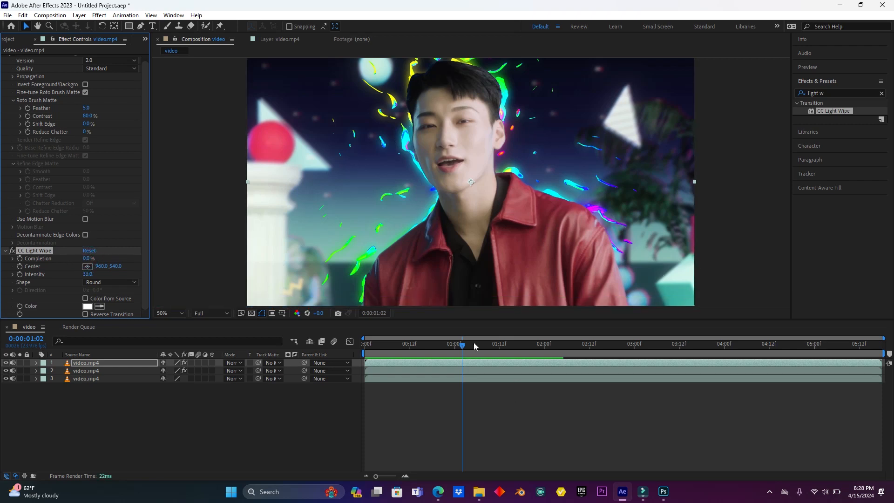
Step: Preview the finished particle effect from the first frame
key("space")
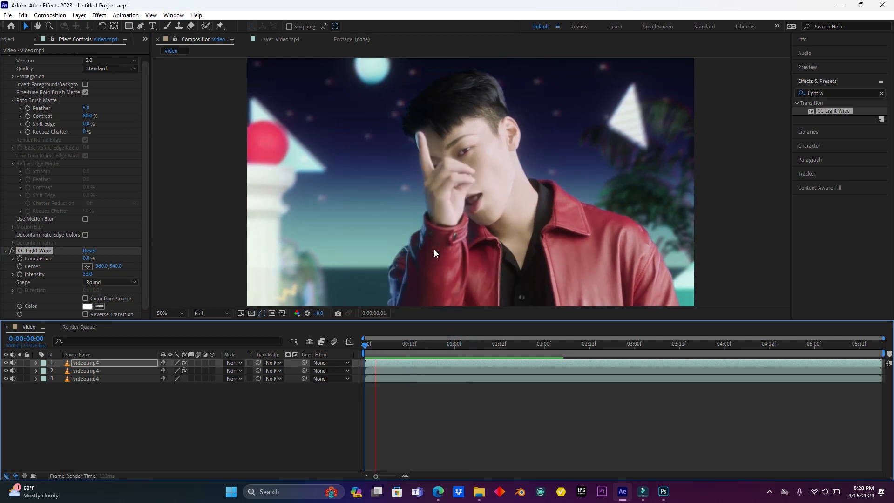
key("space")
left_click_drag(405, 344, 368, 344)
key("Home")
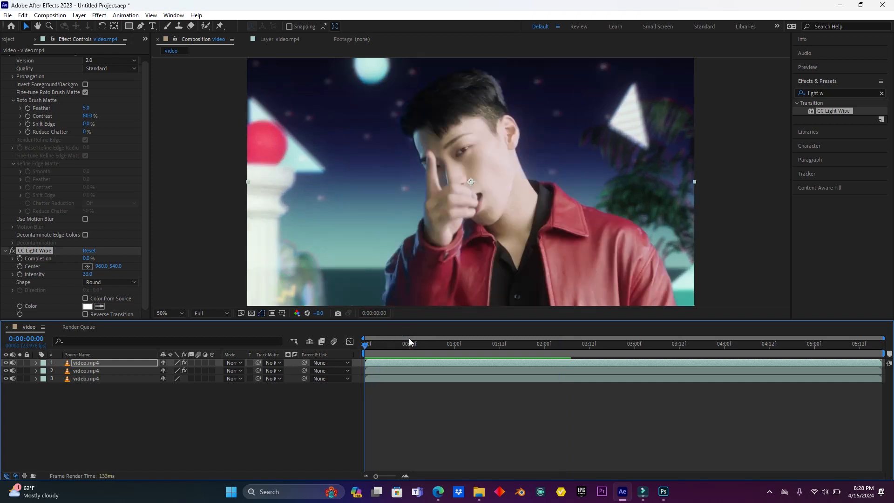
key("space")
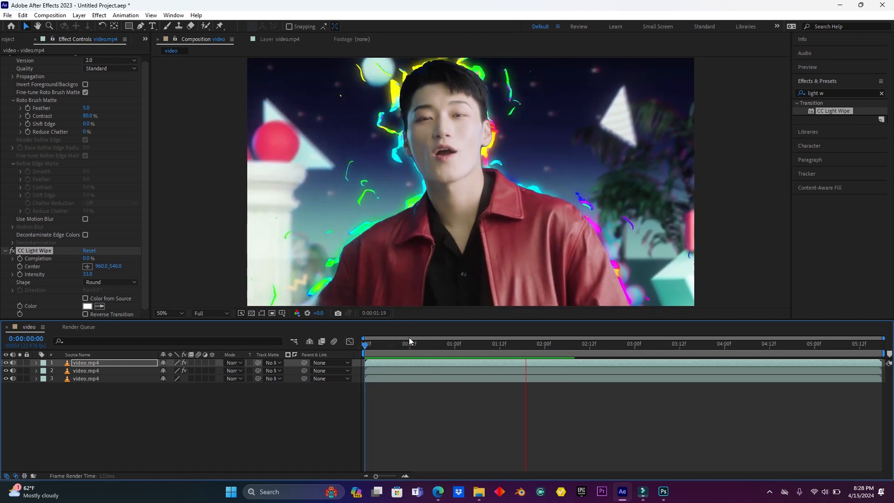